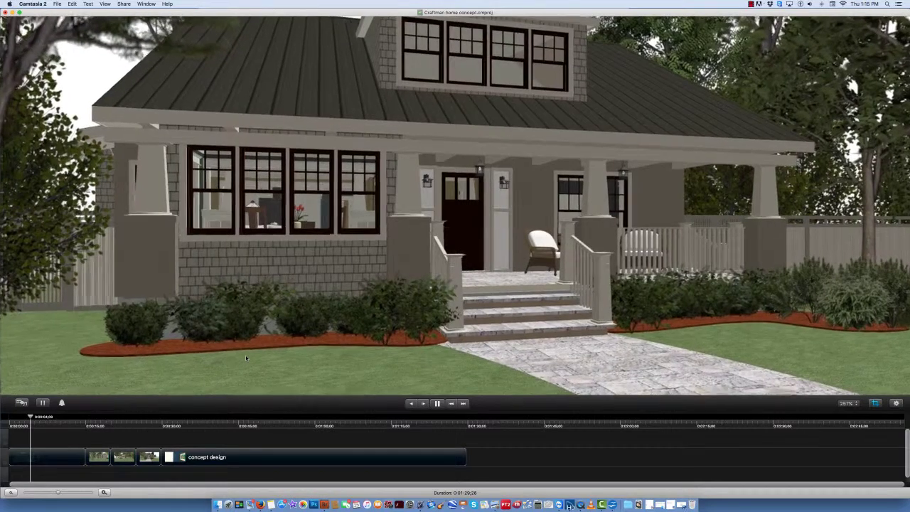
Play the exterior walkthrough, pausing to examine the front facade, the shingled side wall, the side porch steps and the double-door entry.
{"action": "key", "text": "space"}
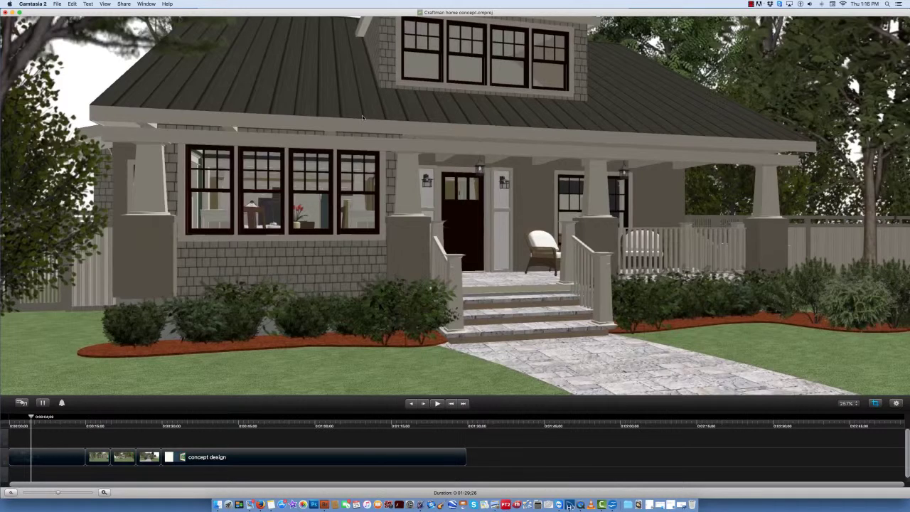
{"action": "key", "text": "space"}
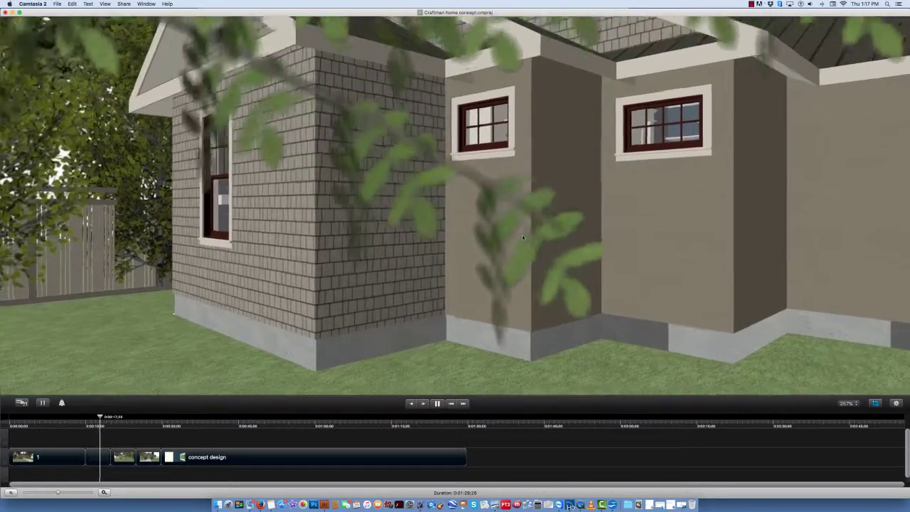
{"action": "key", "text": "space"}
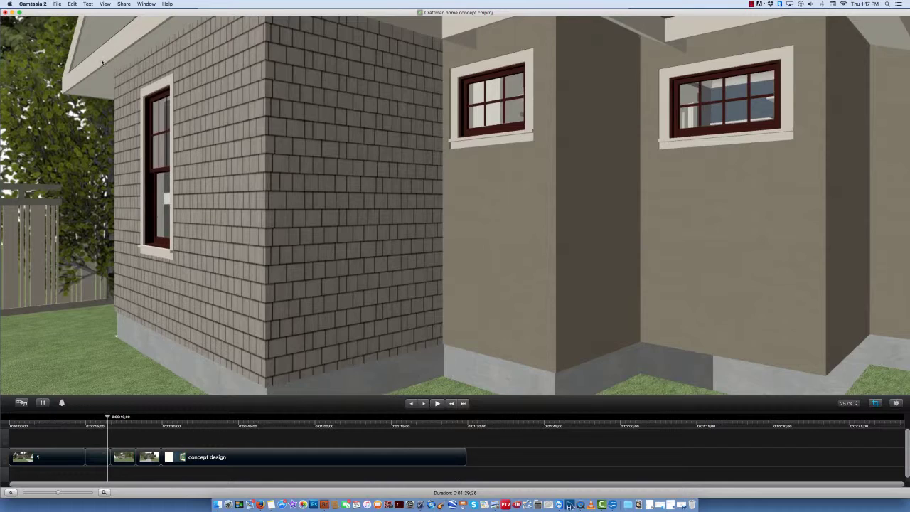
{"action": "key", "text": "space"}
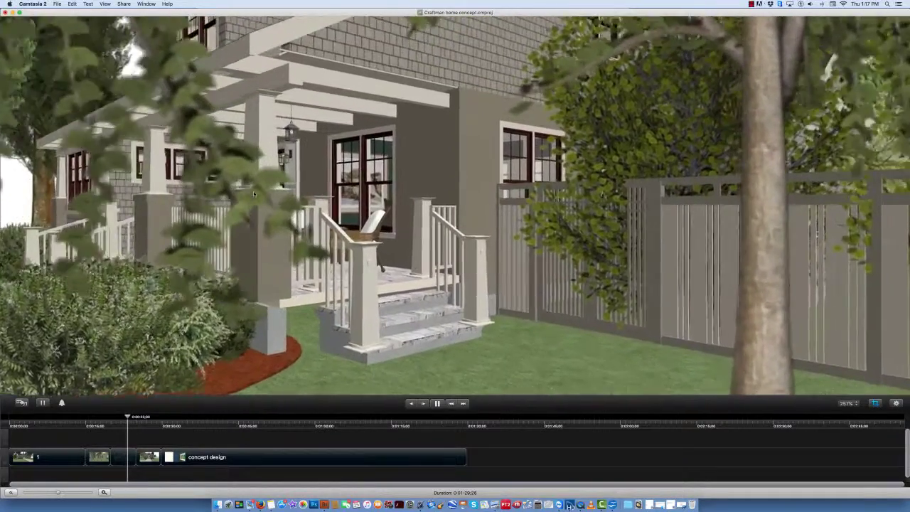
{"action": "key", "text": "space"}
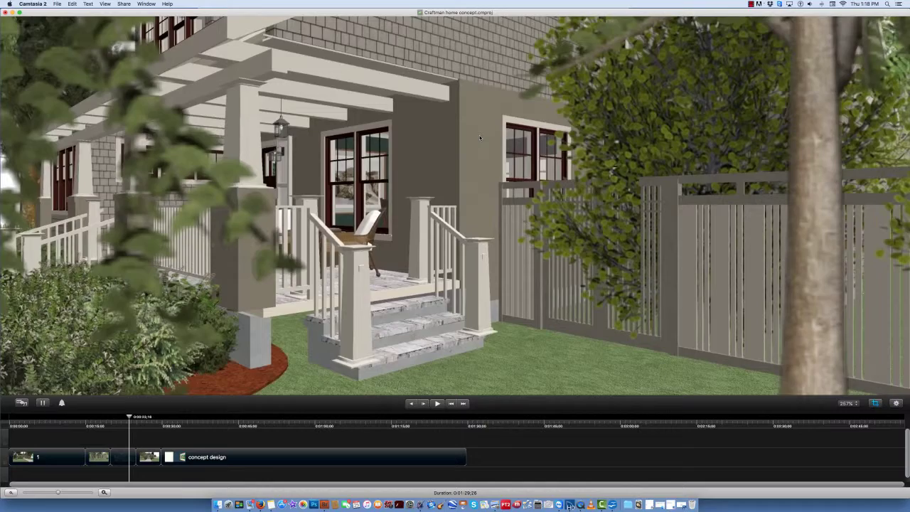
{"action": "key", "text": "space"}
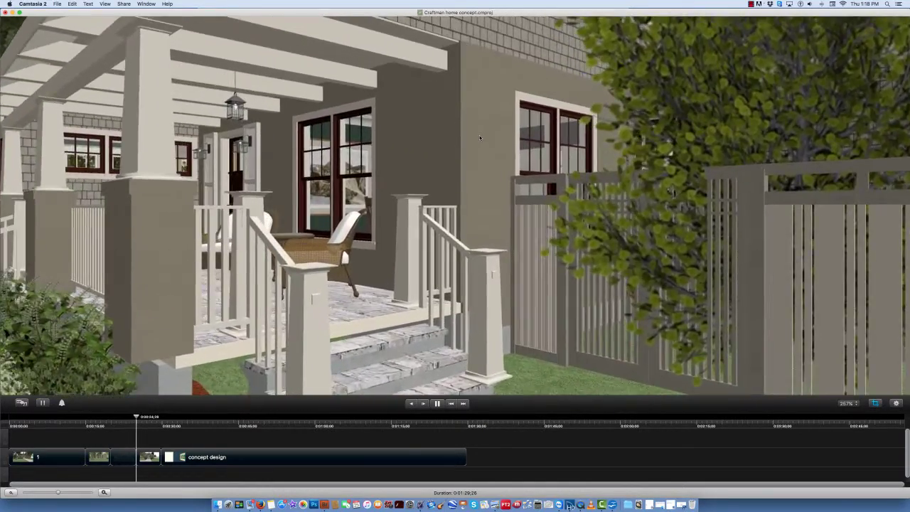
{"action": "key", "text": "space"}
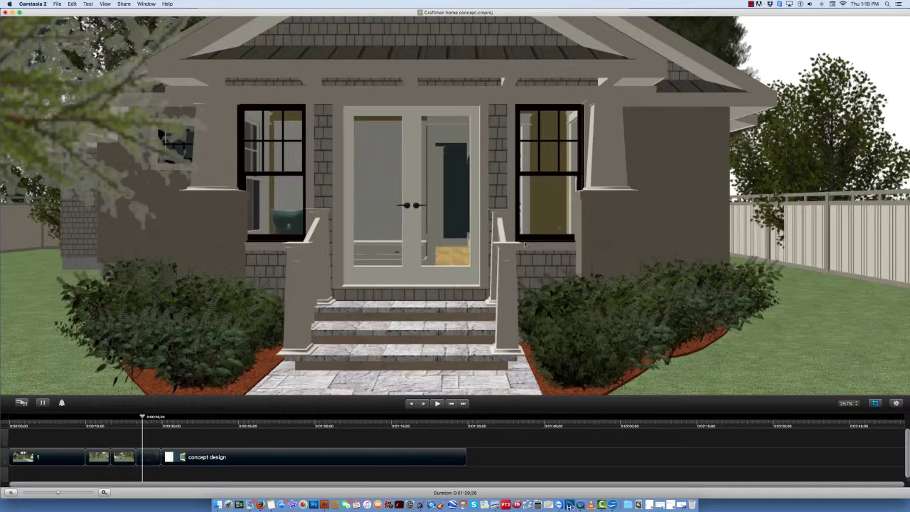
Play the walkthrough into the interior, pause facing the living room fireplace, and shift the clip on the canvas to show the furniture.
{"action": "key", "text": "space"}
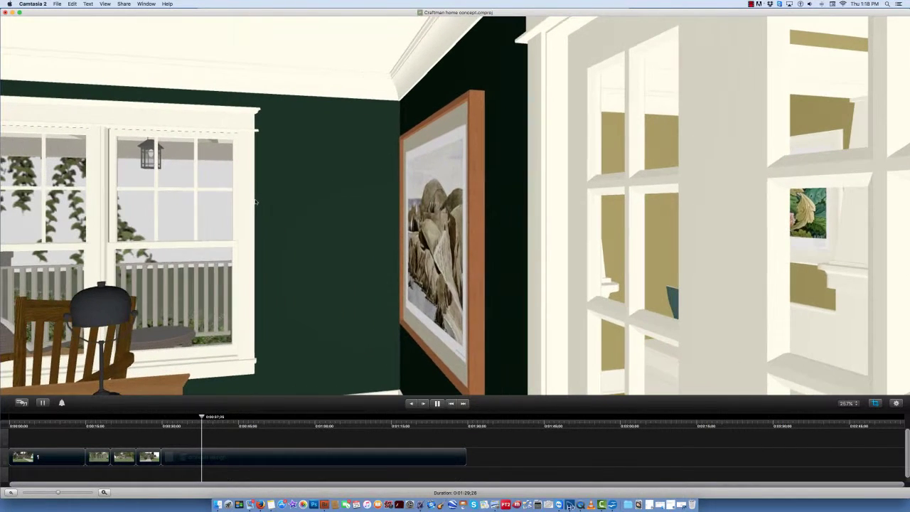
{"action": "key", "text": "space"}
{"action": "key", "text": "space"}
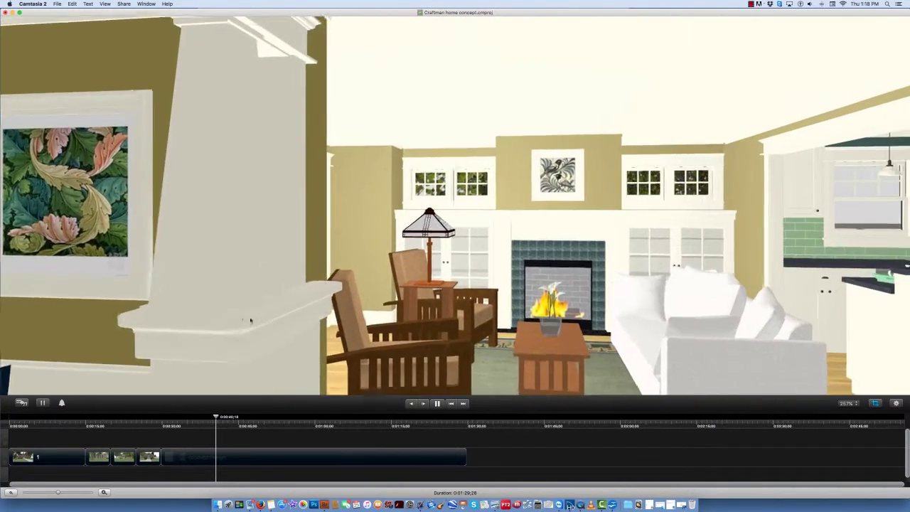
{"action": "key", "text": "space"}
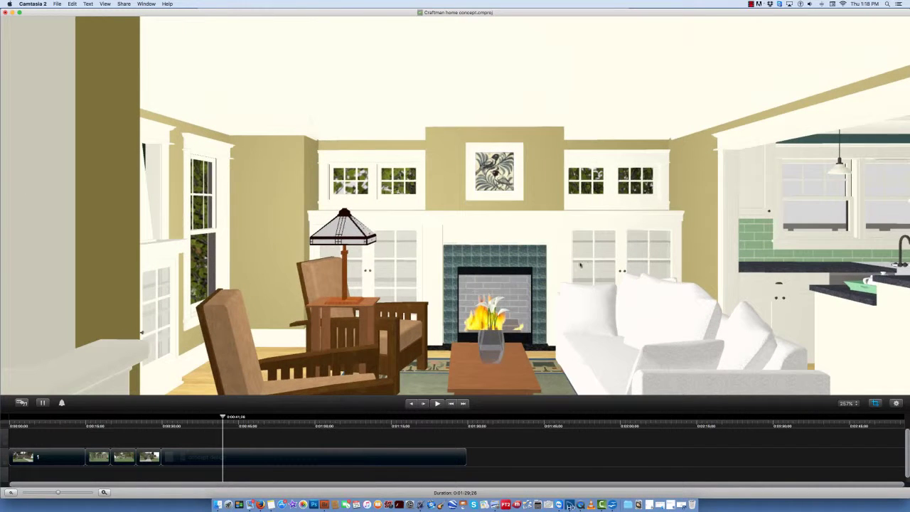
{"action": "left_click_drag", "start_coordinate": [533, 237], "coordinate": [453, 180]}
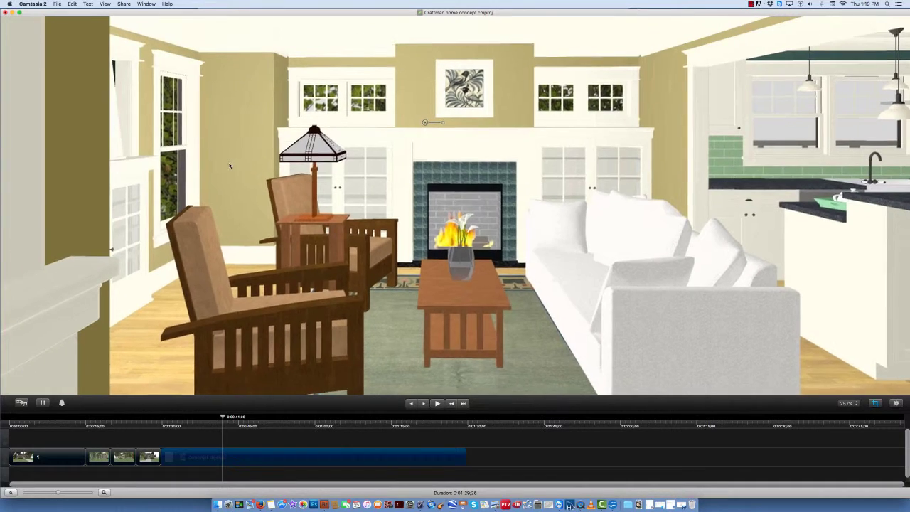
Continue the walkthrough past the sofa and pause at the kitchen island with its green stools, framing the kitchen on the canvas.
{"action": "key", "text": "space"}
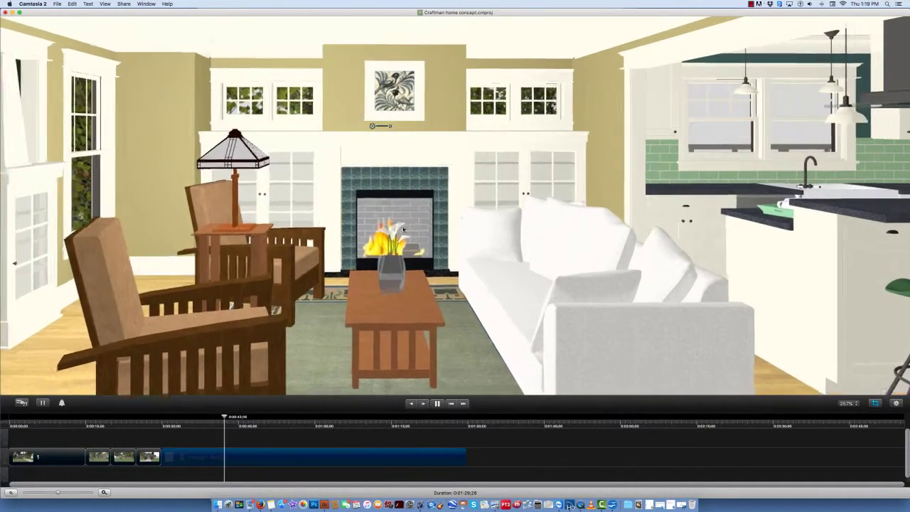
{"action": "key", "text": "space"}
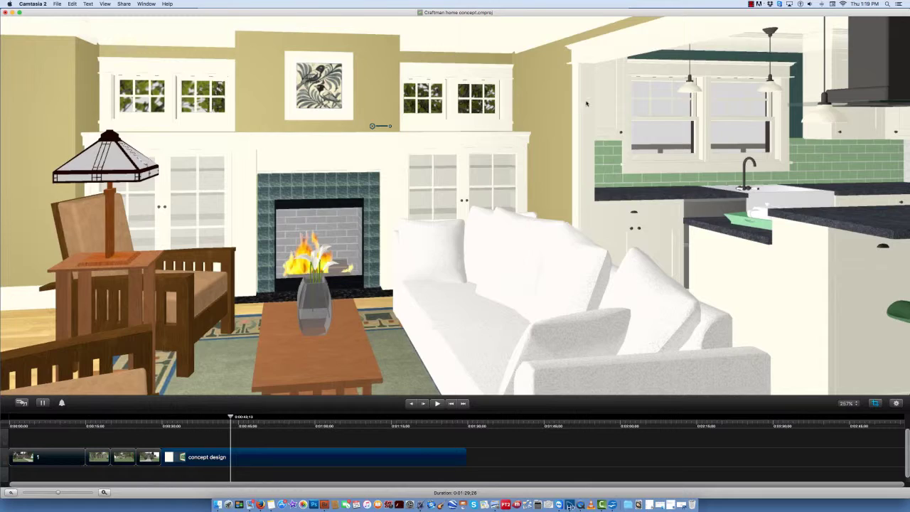
{"action": "key", "text": "space"}
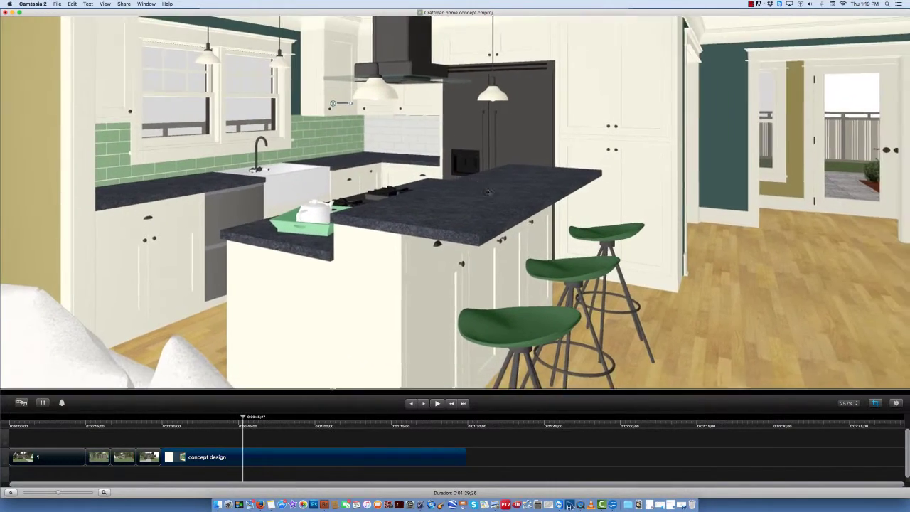
{"action": "key", "text": "space"}
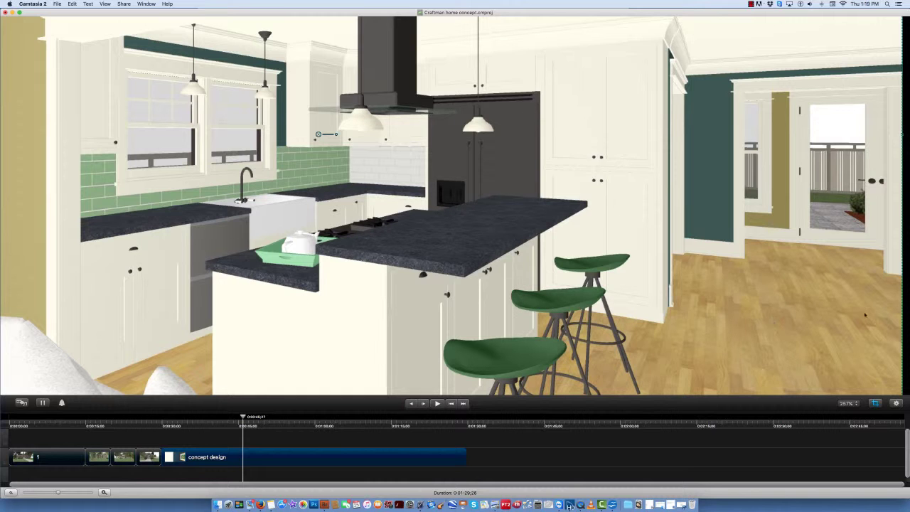
Play the walkthrough down the hallway, pausing at the teal walls, the glass doors to the outside and the built-in cabinets with green tile.
{"action": "key", "text": "space"}
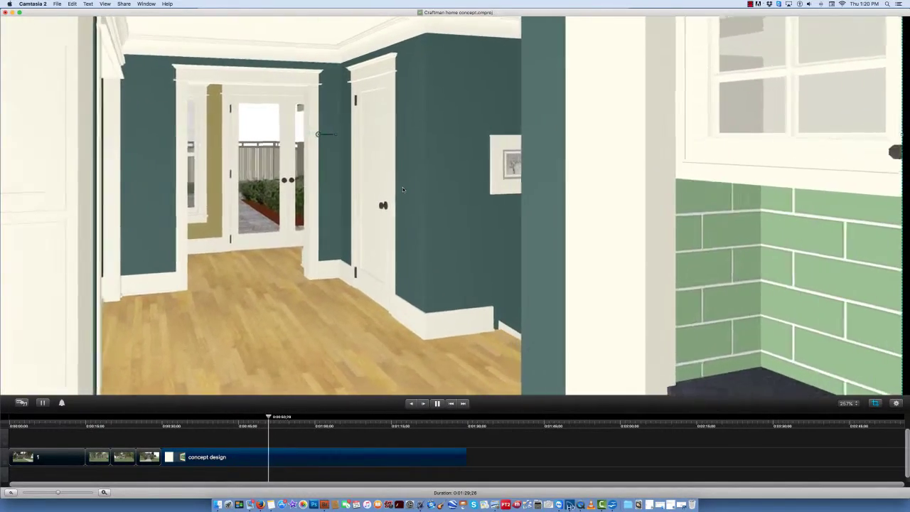
{"action": "key", "text": "space"}
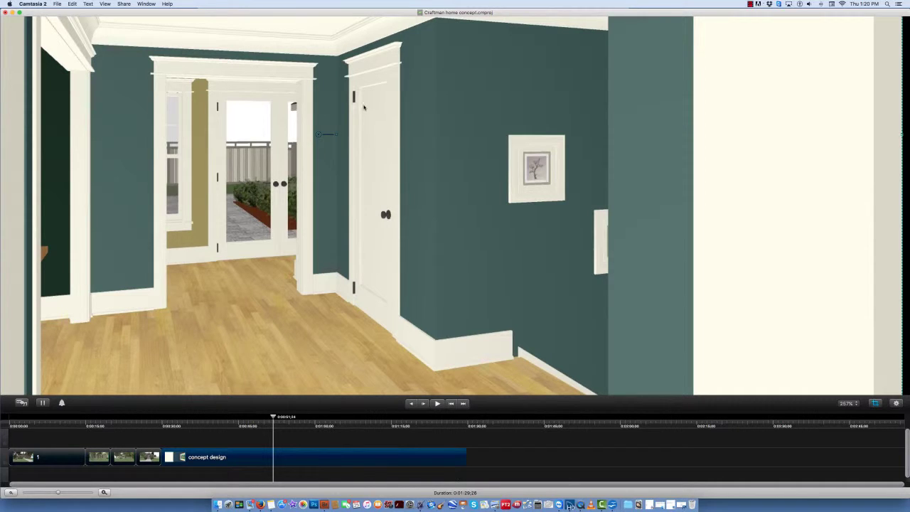
{"action": "key", "text": "space"}
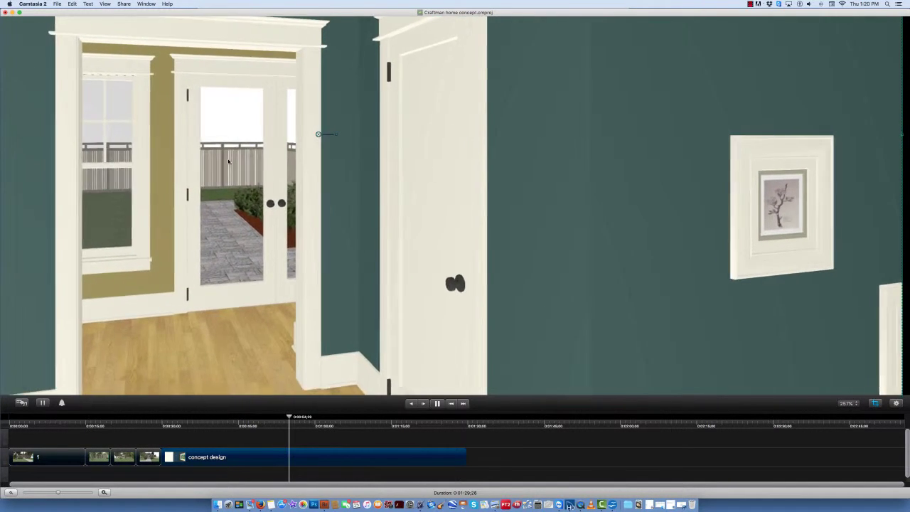
{"action": "key", "text": "space"}
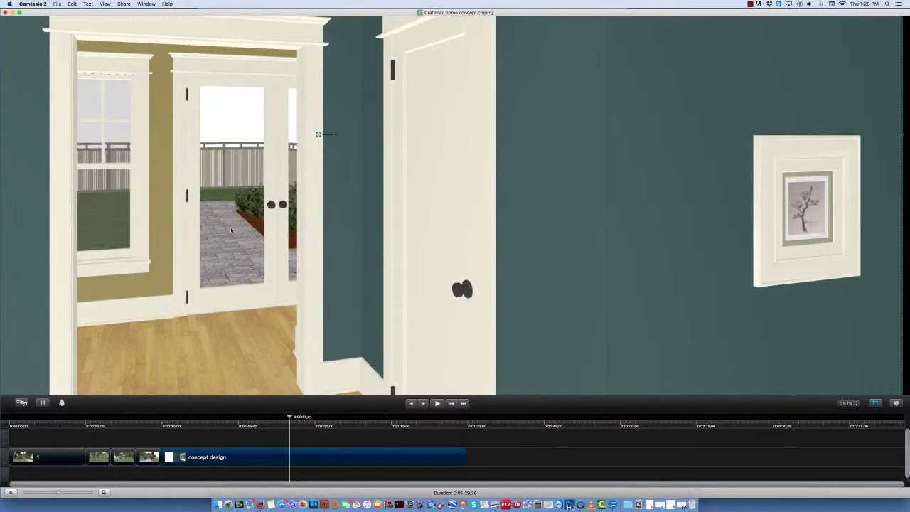
{"action": "key", "text": "space"}
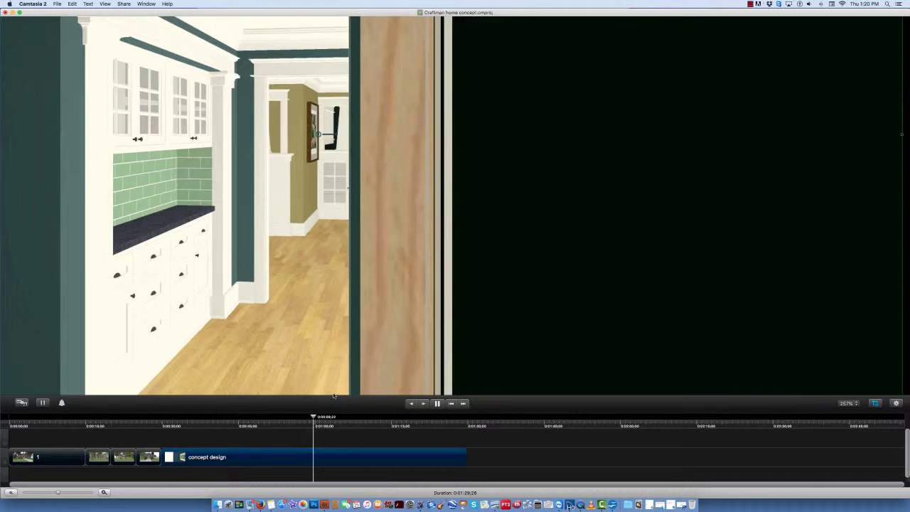
{"action": "key", "text": "space"}
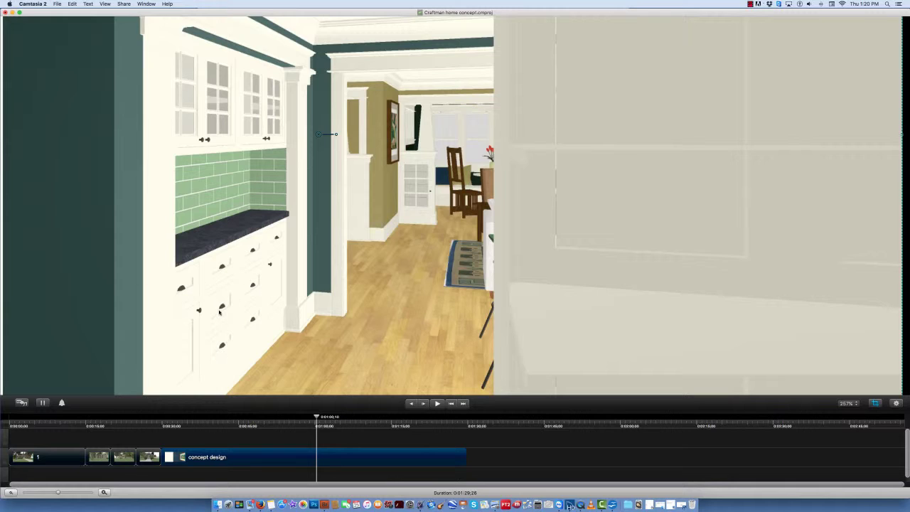
Play the walkthrough back through the living room, pausing at the fireplace built-ins, the dining window seat and the tapered column.
{"action": "key", "text": "space"}
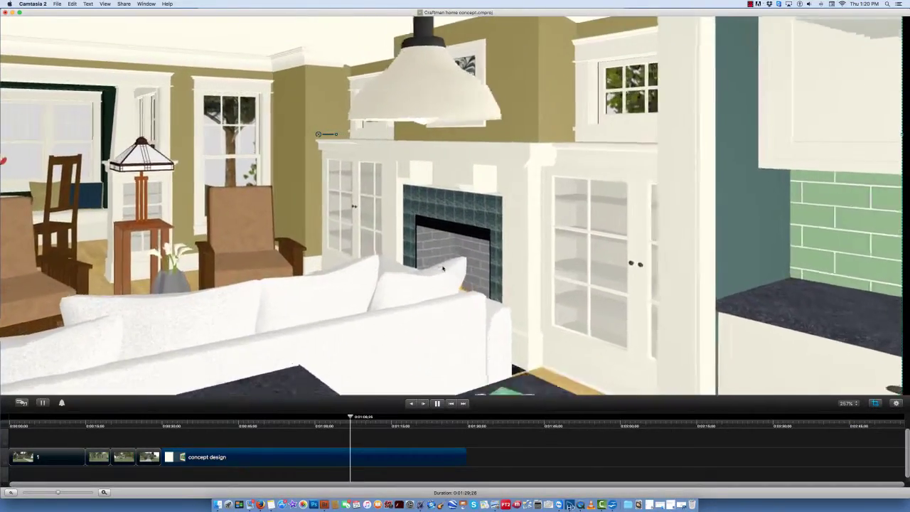
{"action": "key", "text": "space"}
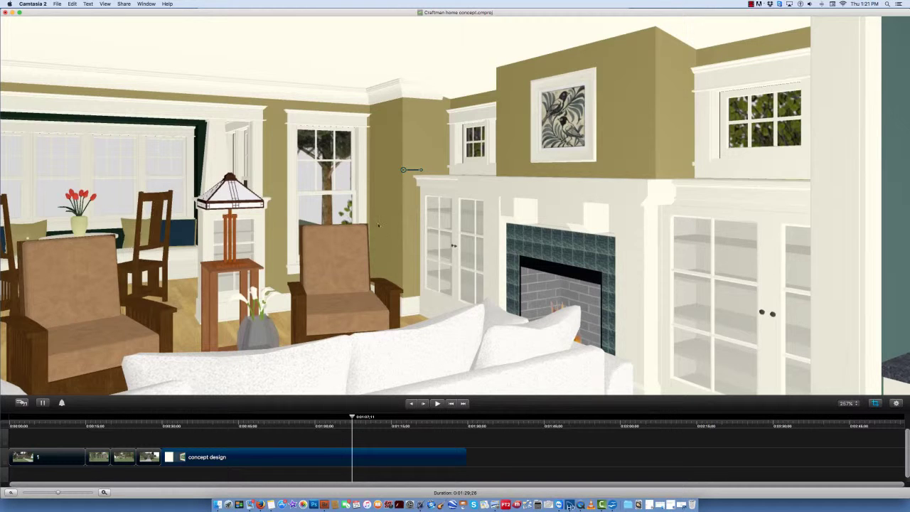
{"action": "key", "text": "space"}
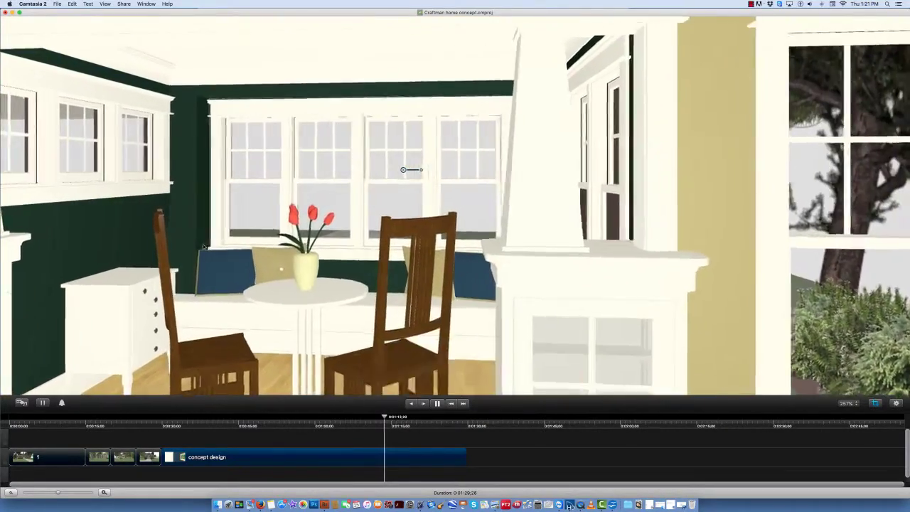
{"action": "key", "text": "space"}
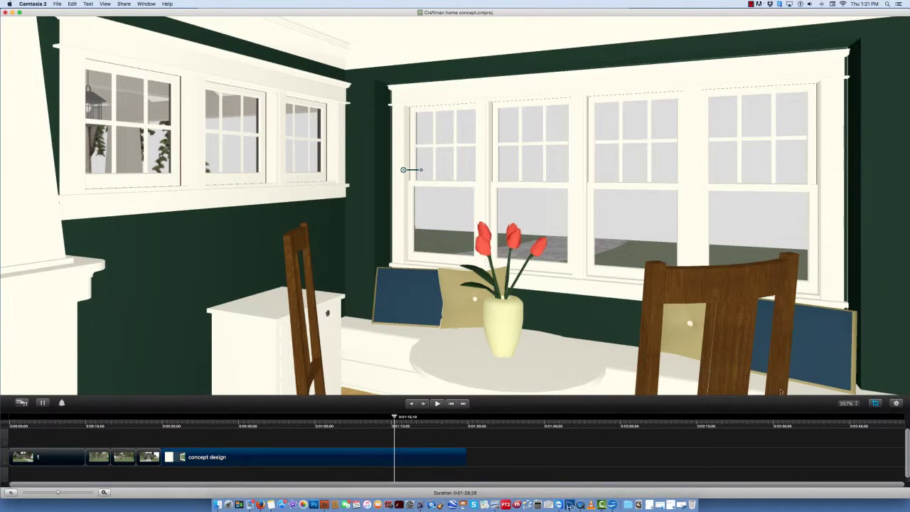
{"action": "left_click", "coordinate": [438, 404]}
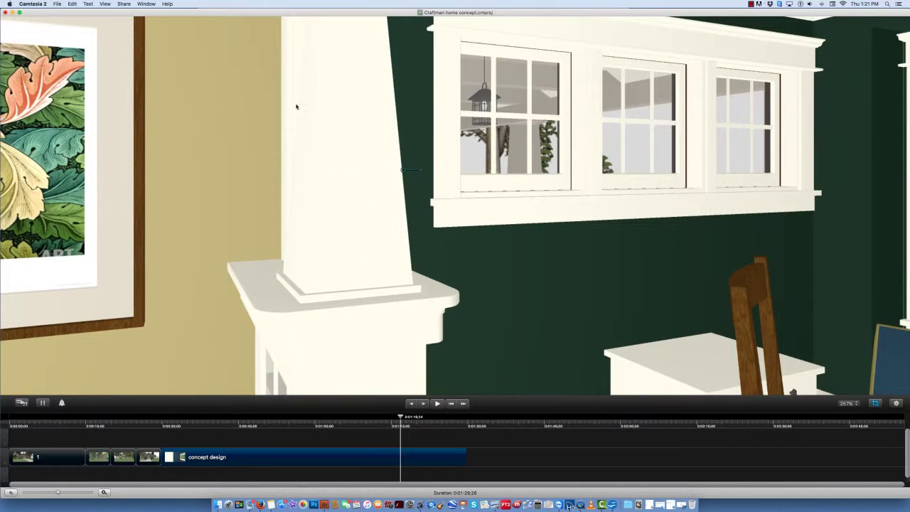
Play the walkthrough past the chalkboard wall, pausing at the sideboard, the French doors and the front door.
{"action": "key", "text": "space"}
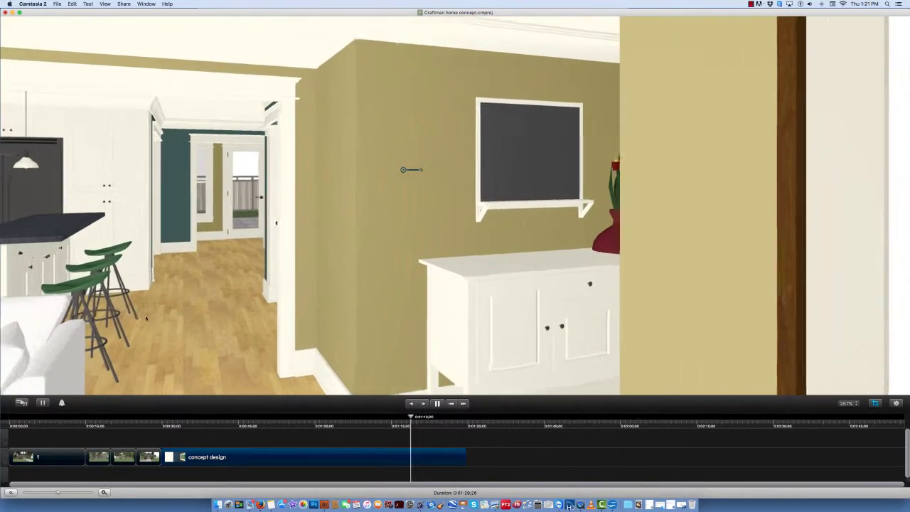
{"action": "key", "text": "space"}
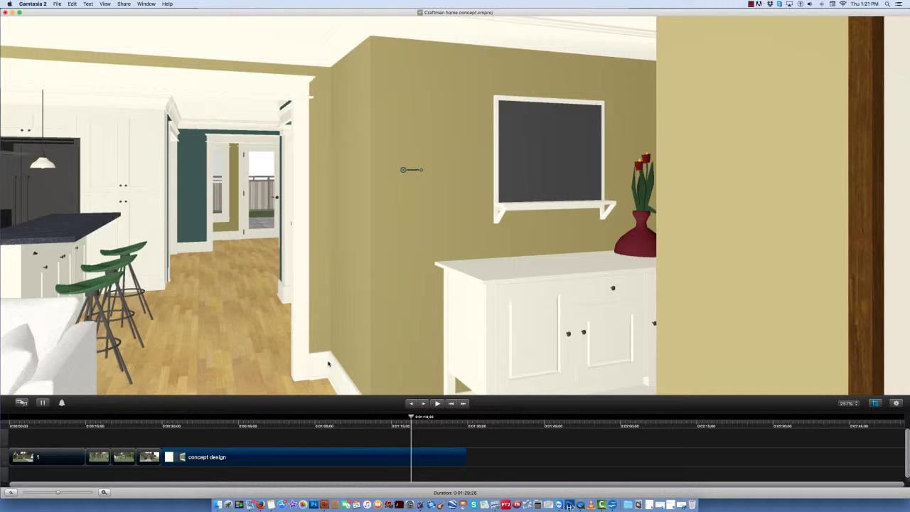
{"action": "key", "text": "space"}
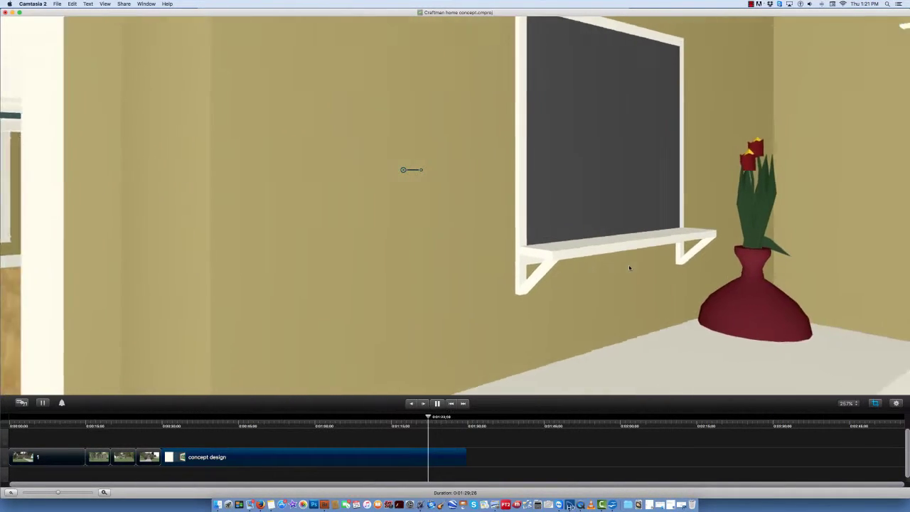
{"action": "key", "text": "space"}
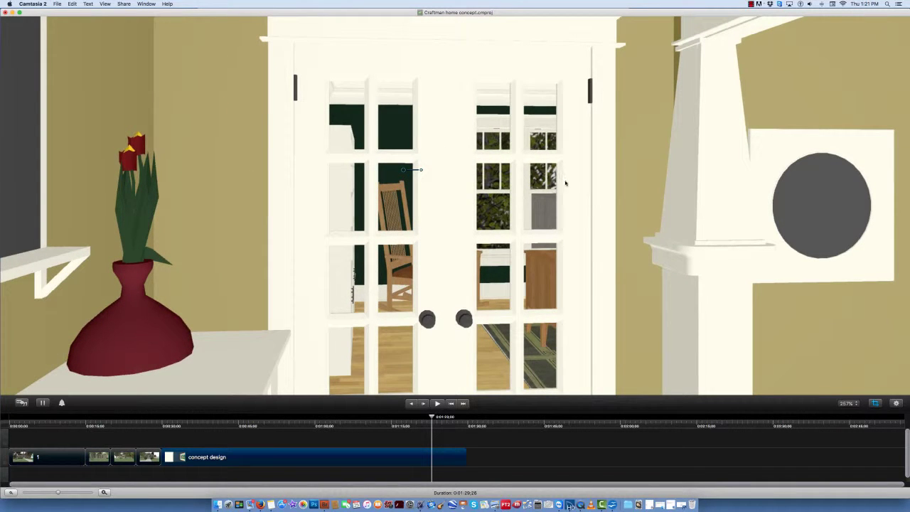
{"action": "key", "text": "space"}
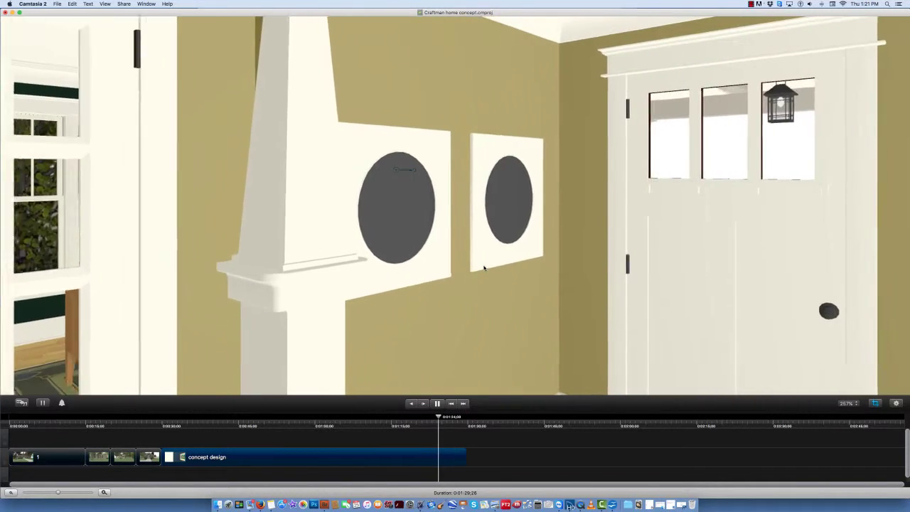
{"action": "key", "text": "space"}
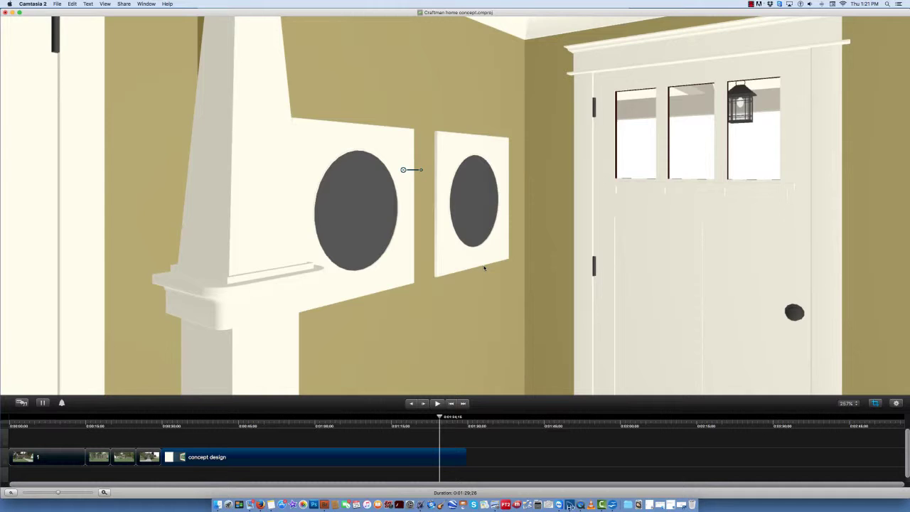
Play the walkthrough out to the front porch to examine the shingles and windows, and replay the opening up to the front facade.
{"action": "key", "text": "space"}
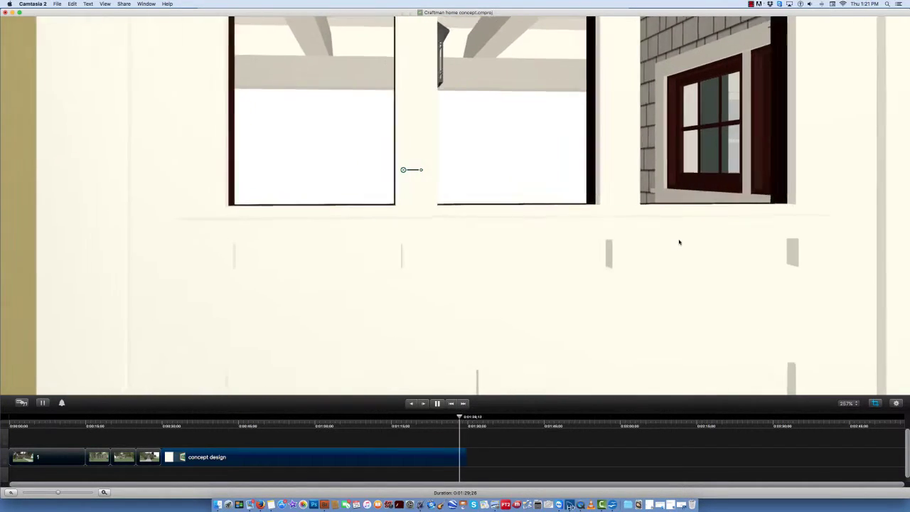
{"action": "key", "text": "space"}
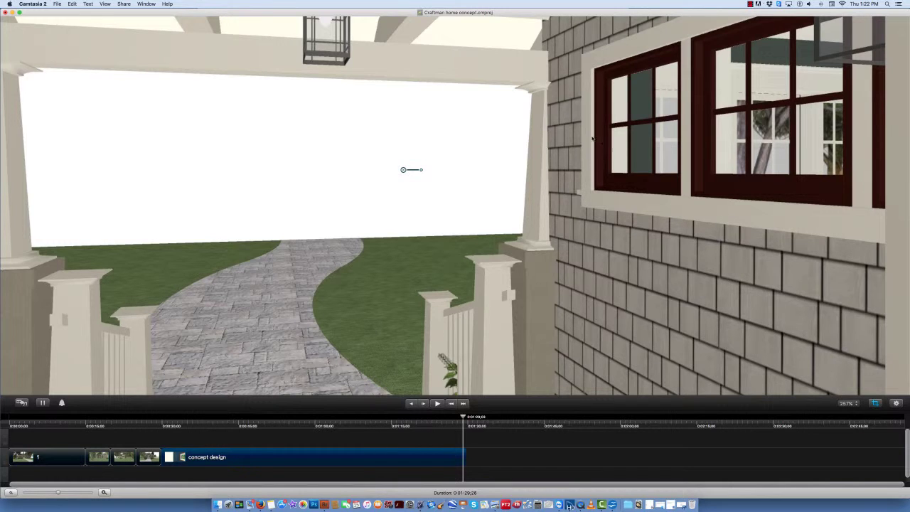
{"action": "scroll", "coordinate": [647, 255], "scroll_direction": "down", "scroll_amount": 3}
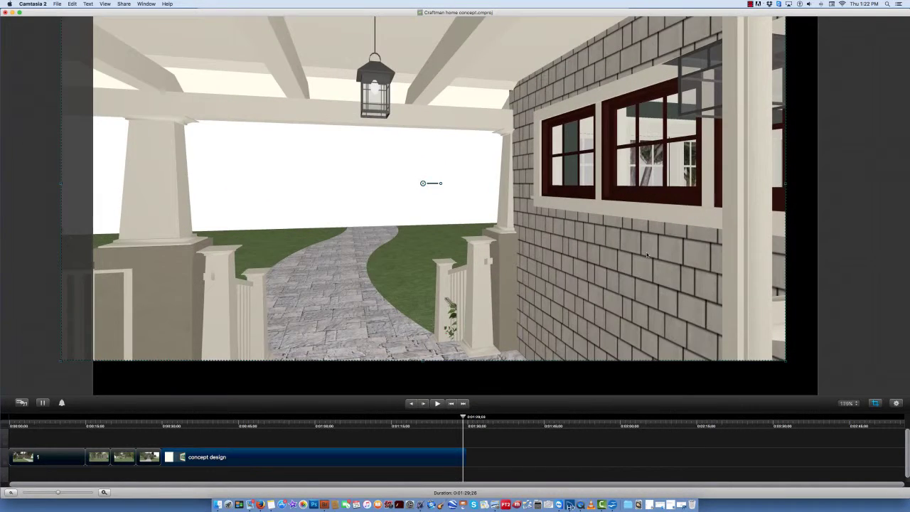
{"action": "scroll", "coordinate": [644, 254], "scroll_direction": "up", "scroll_amount": 2}
{"action": "scroll", "coordinate": [498, 245], "scroll_direction": "up", "scroll_amount": 3}
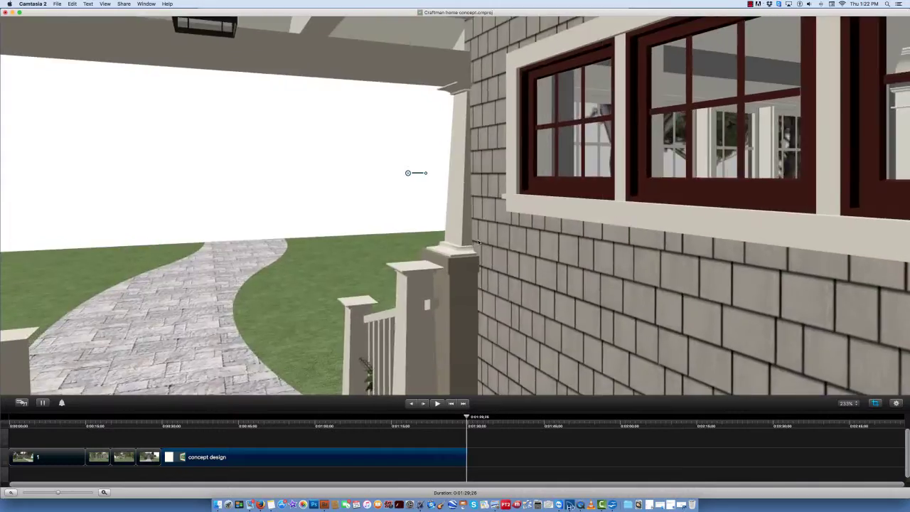
{"action": "key", "text": "space"}
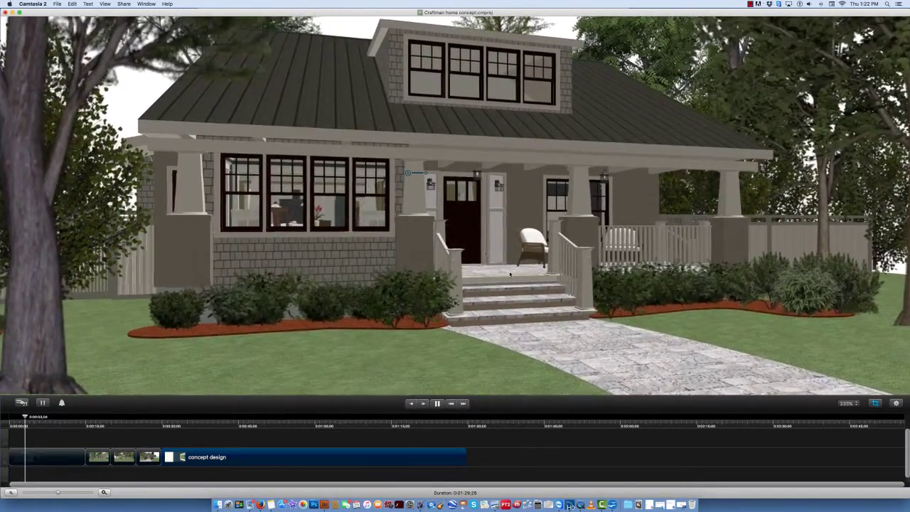
{"action": "key", "text": "space"}
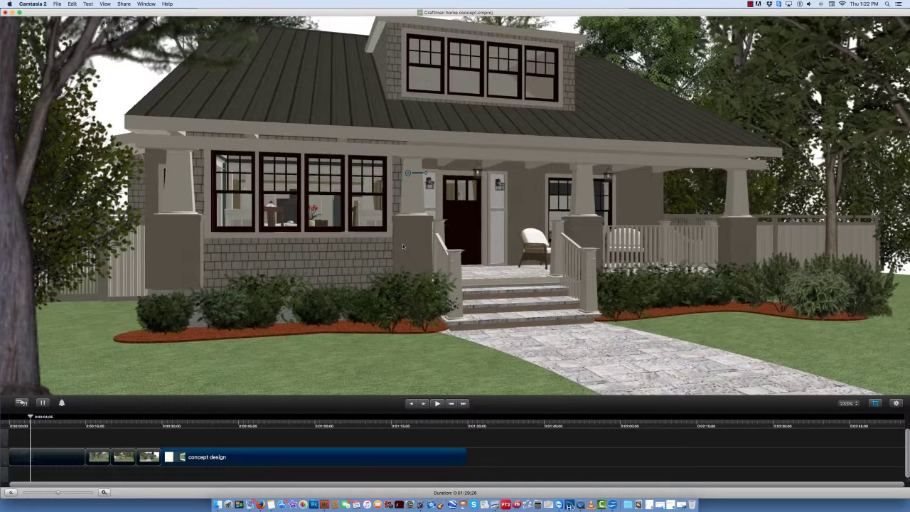